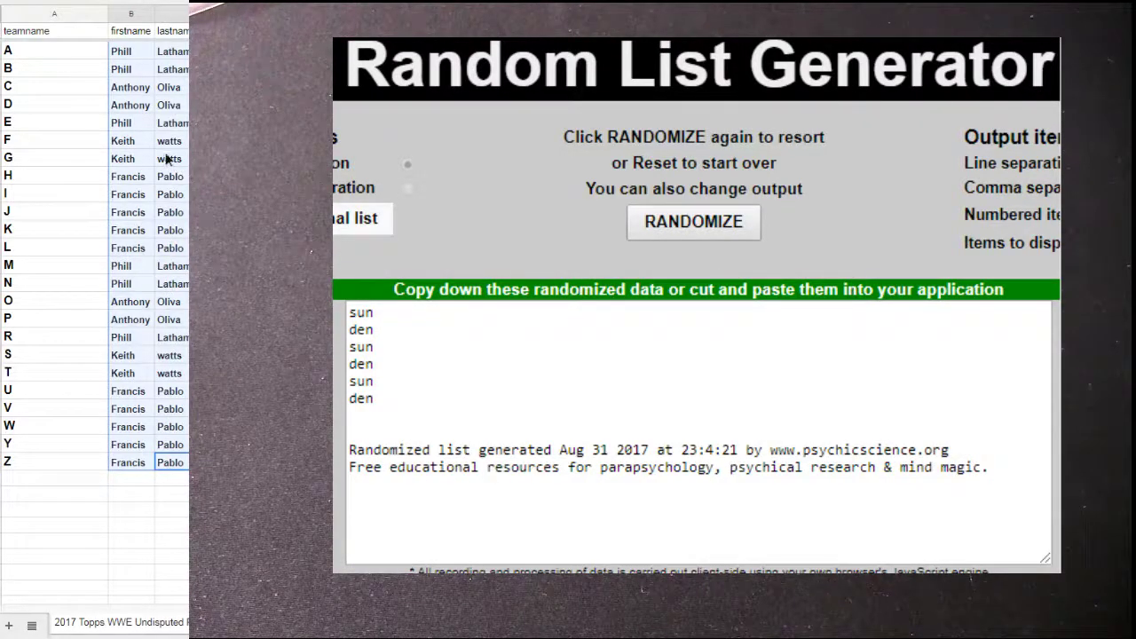
- Load the spreadsheet's first and last names (columns B:C) into a fresh generator list and randomize it
click(132, 13)
click(365, 222)
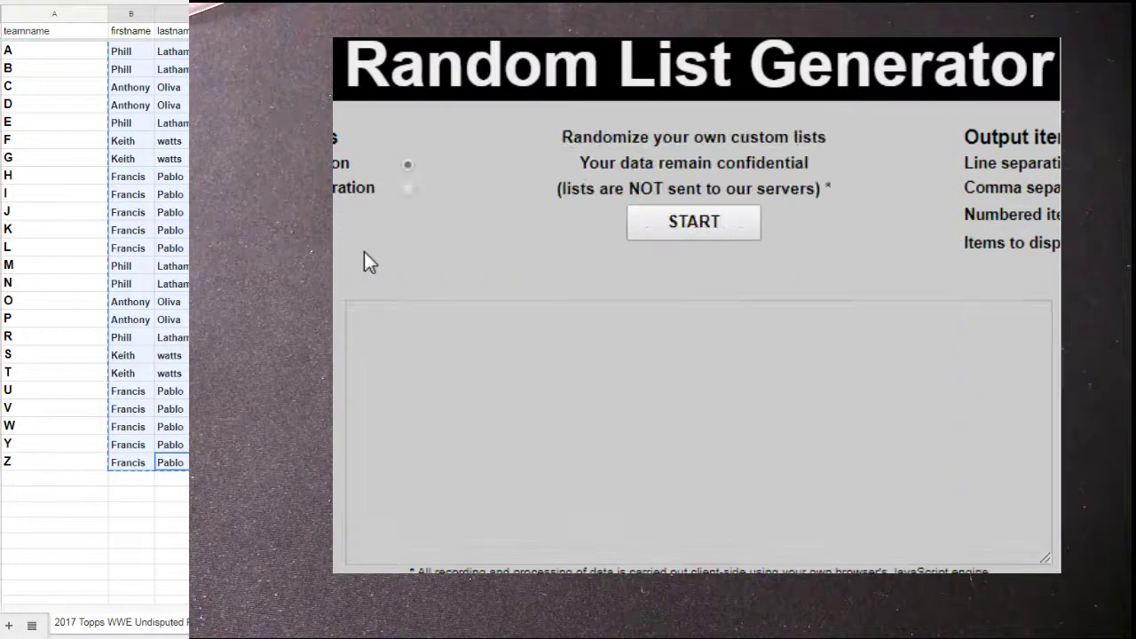
click(661, 226)
click(681, 382)
key(ctrl+v)
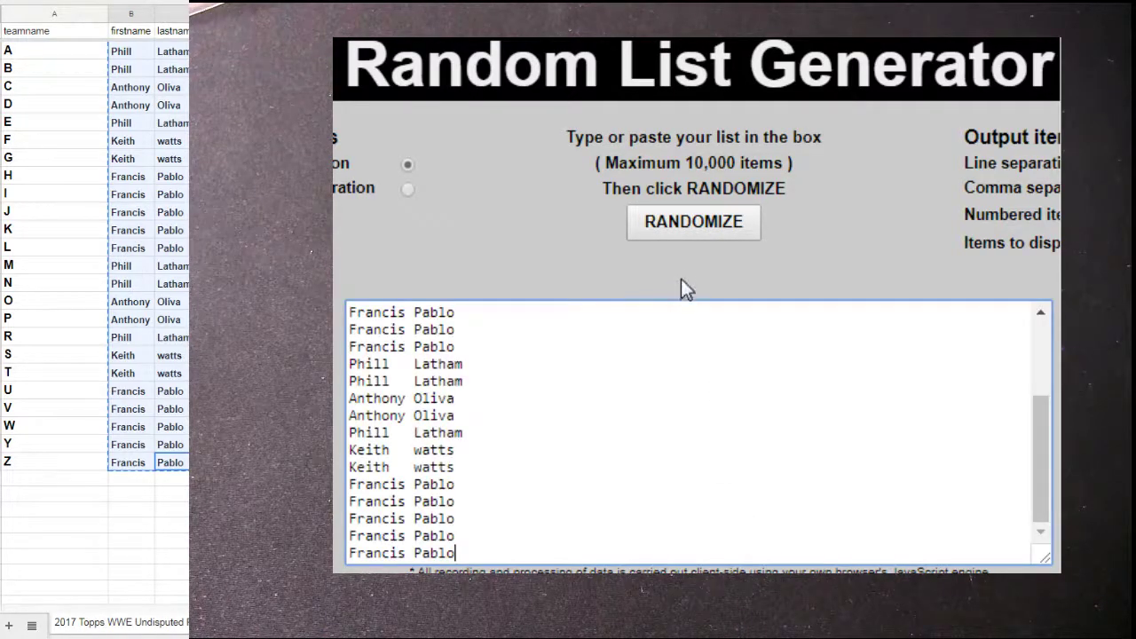
click(687, 221)
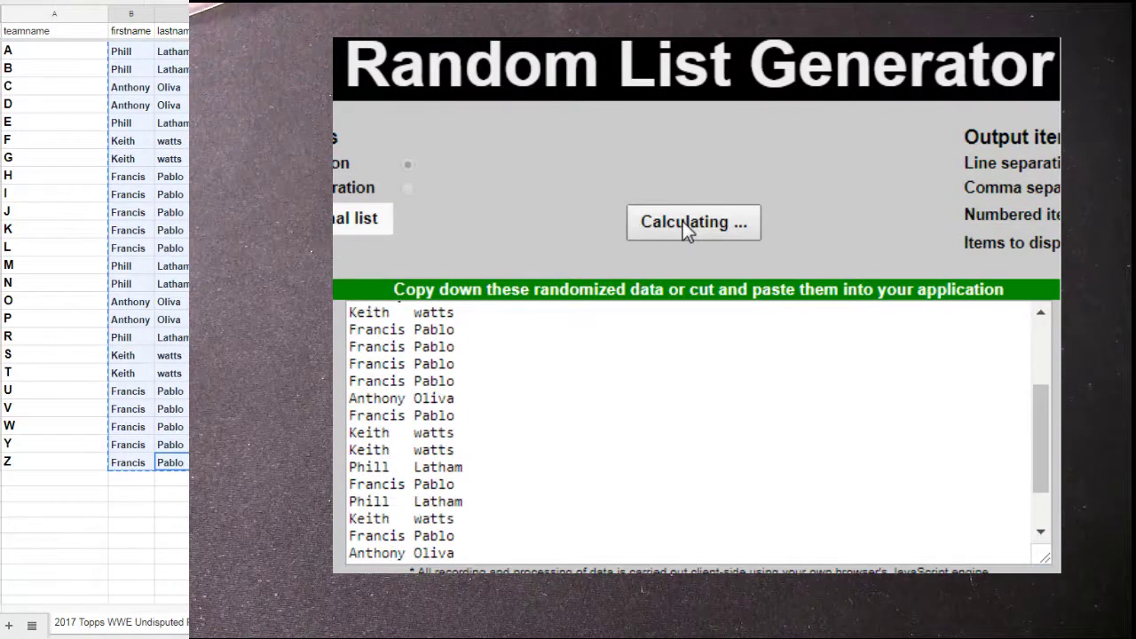
- Paste the full shuffled output over the spreadsheet's name cells
click(456, 554)
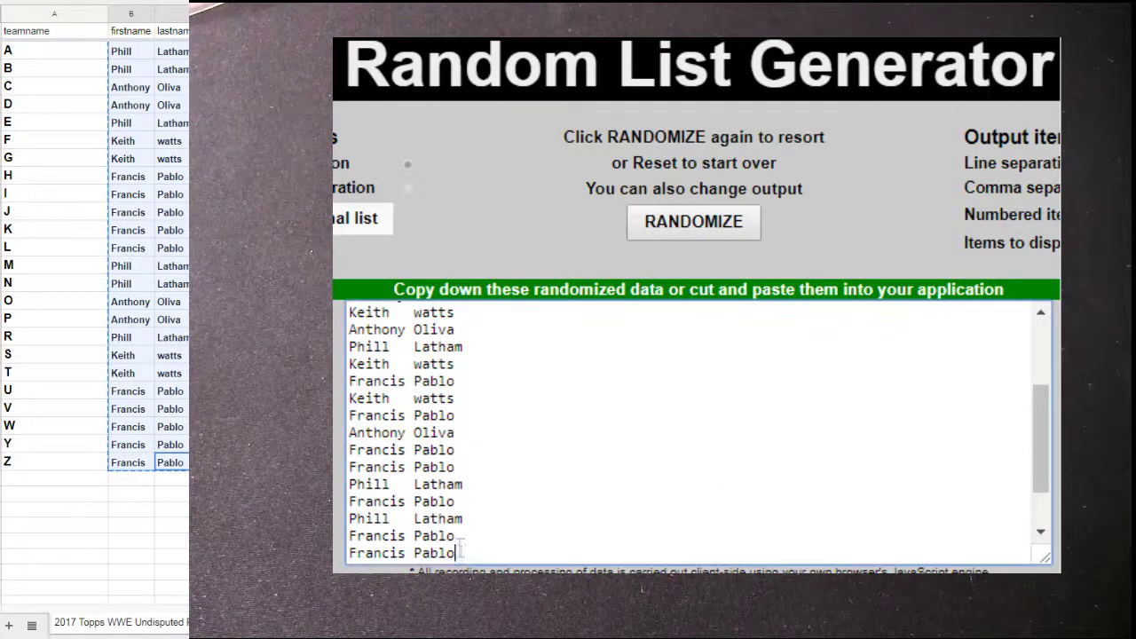
key(ctrl+a)
key(ctrl+c)
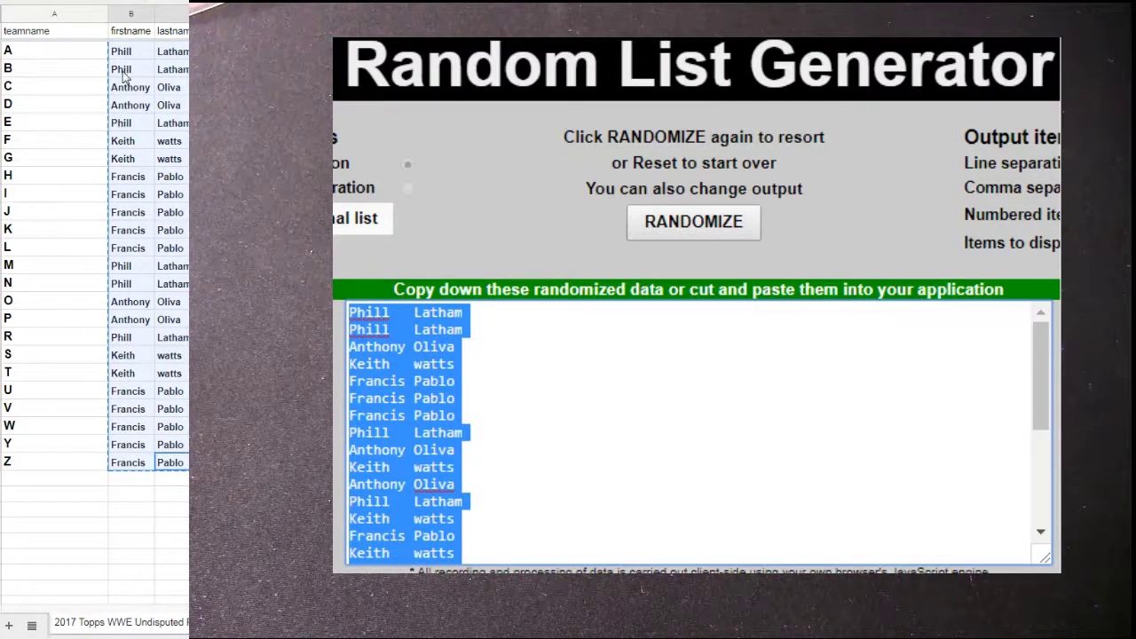
right_click(125, 51)
click(165, 114)
click(87, 151)
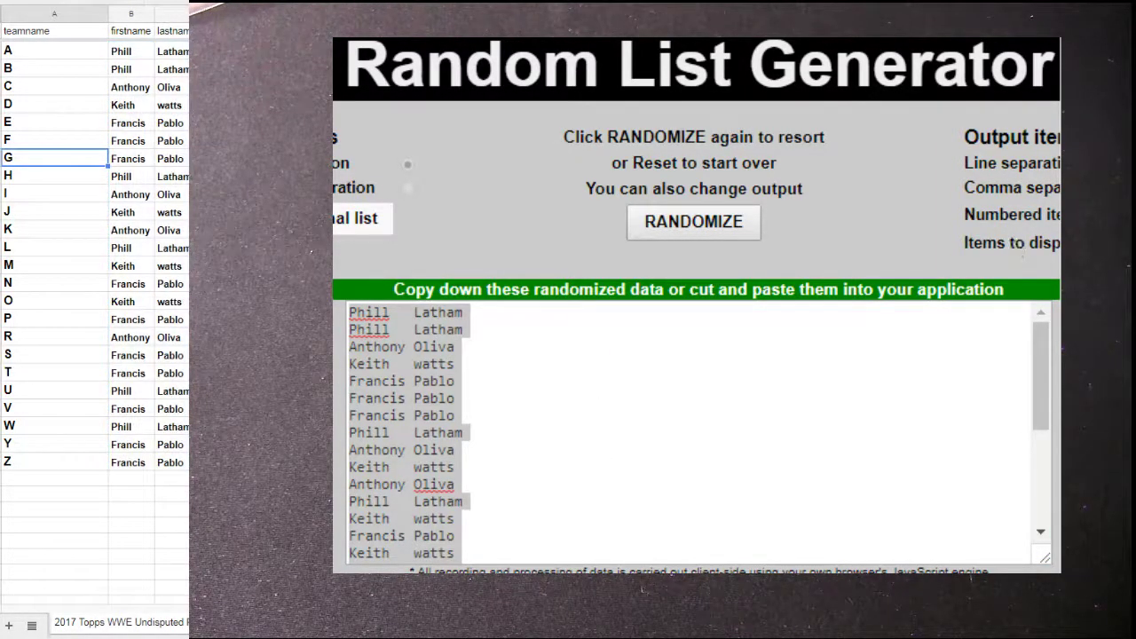